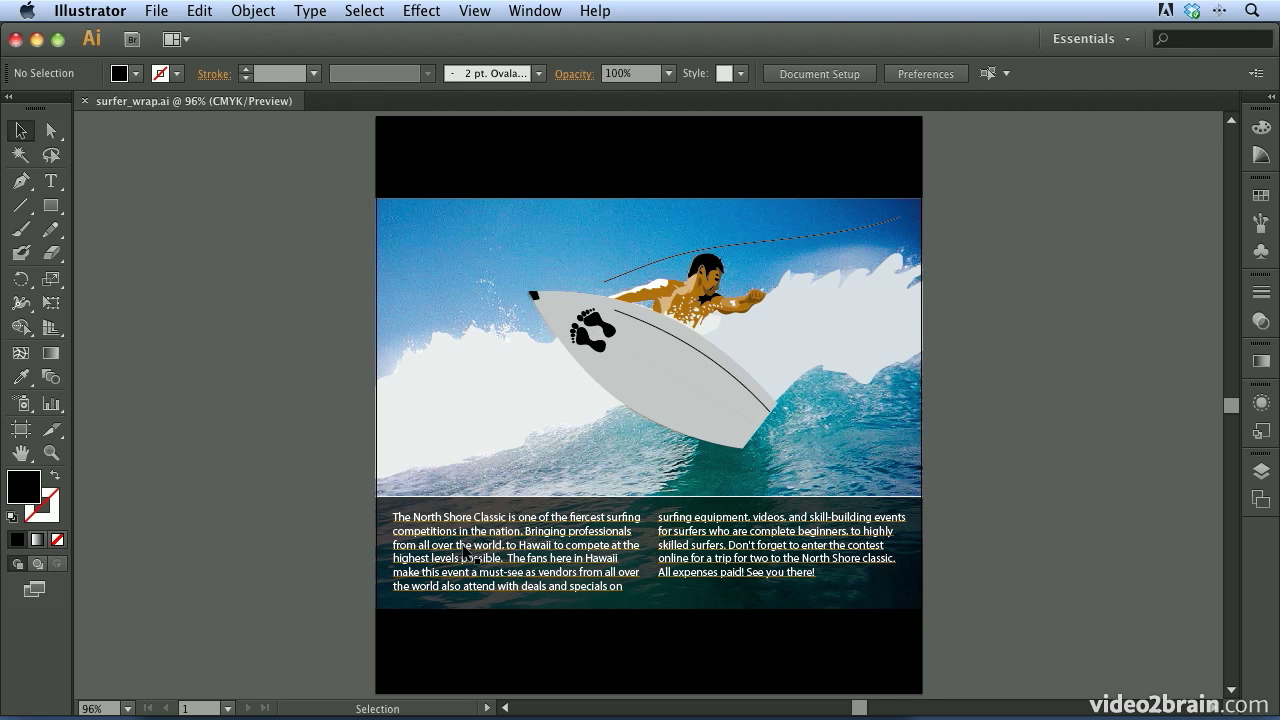
Step: Drag the footprints graphic from the surfboard down into the gap between the text columns
{"action": "left_click", "coordinate": [465, 552]}
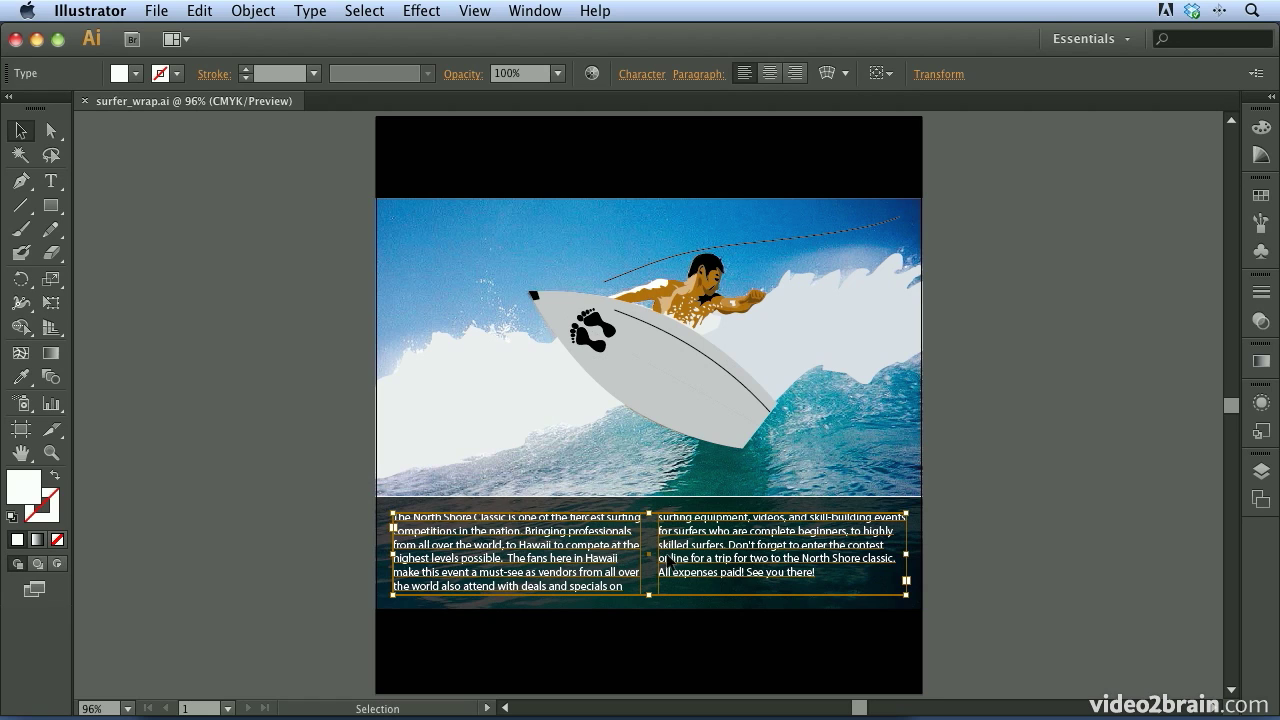
{"action": "left_click", "coordinate": [244, 528]}
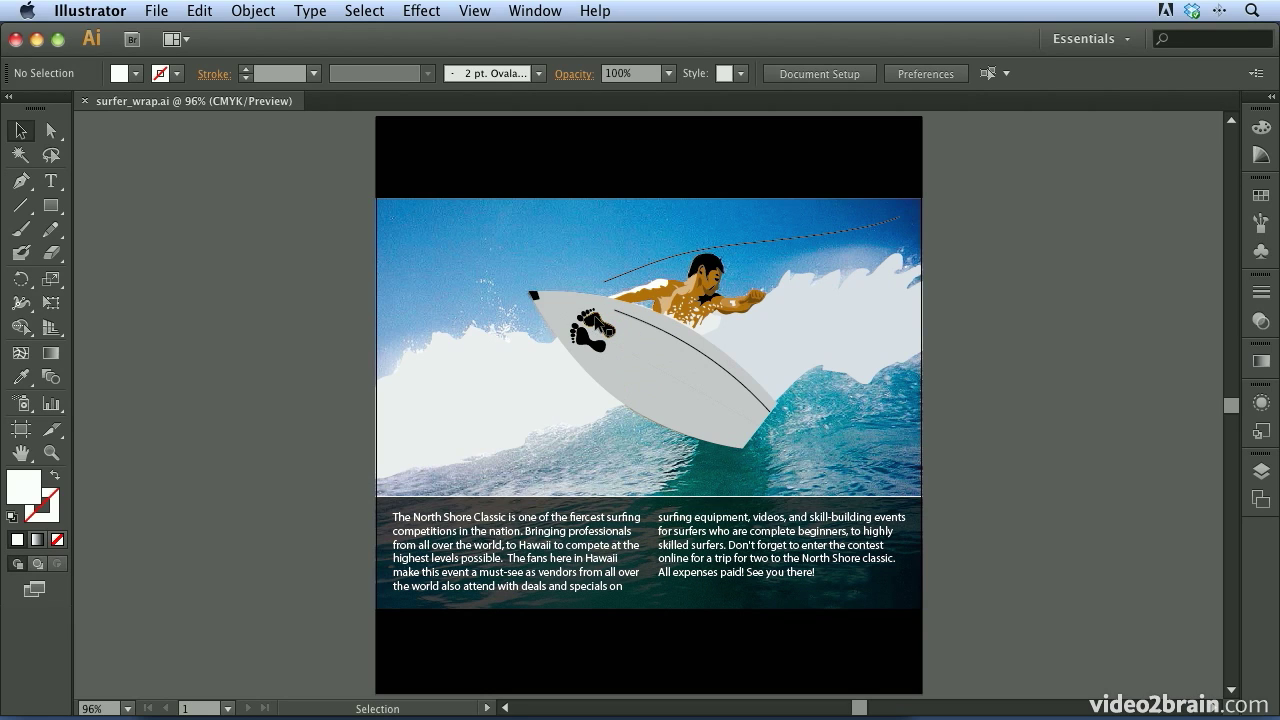
{"action": "left_click", "coordinate": [596, 320]}
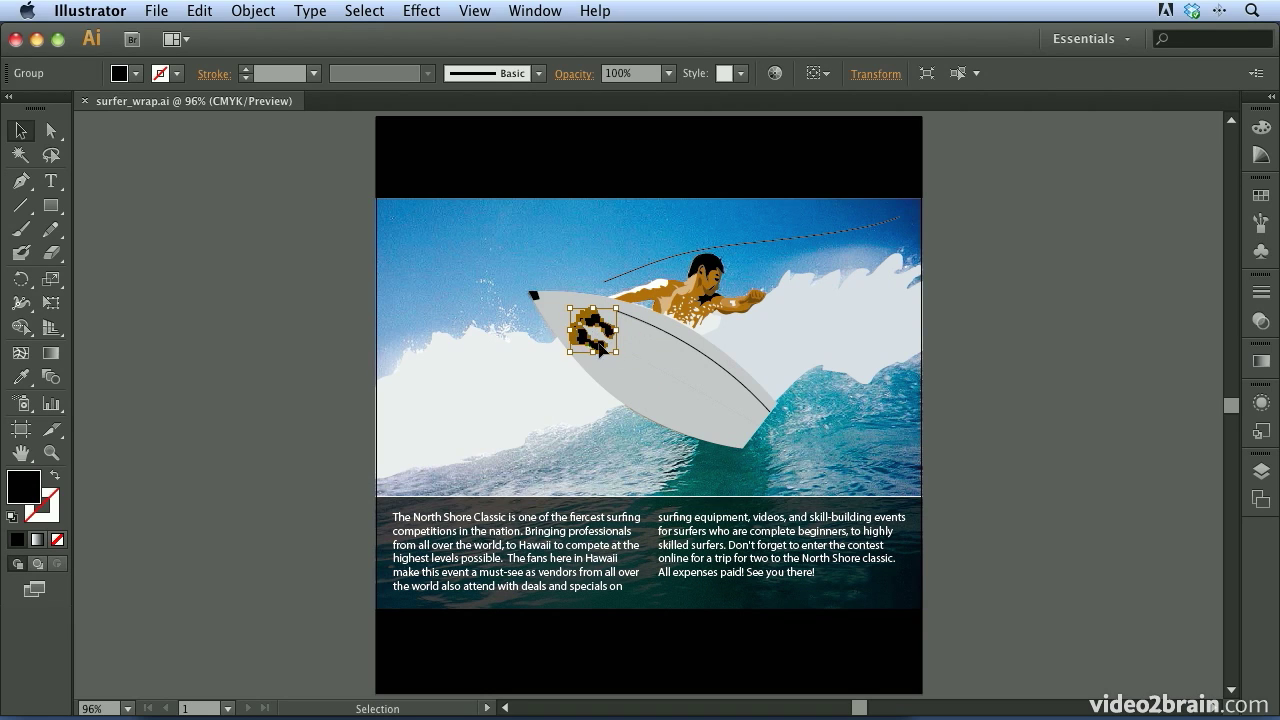
{"action": "left_click_drag", "start_coordinate": [580, 349], "coordinate": [635, 552]}
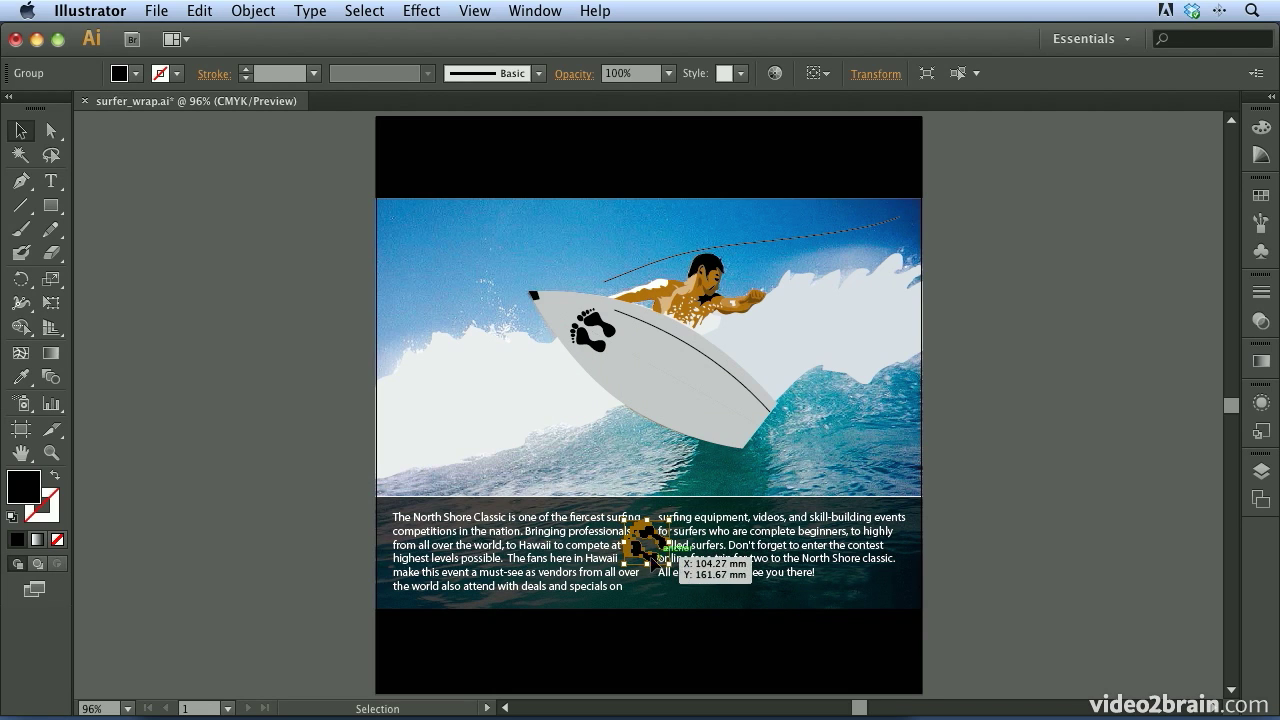
{"action": "left_click_drag", "start_coordinate": [652, 562], "coordinate": [678, 582]}
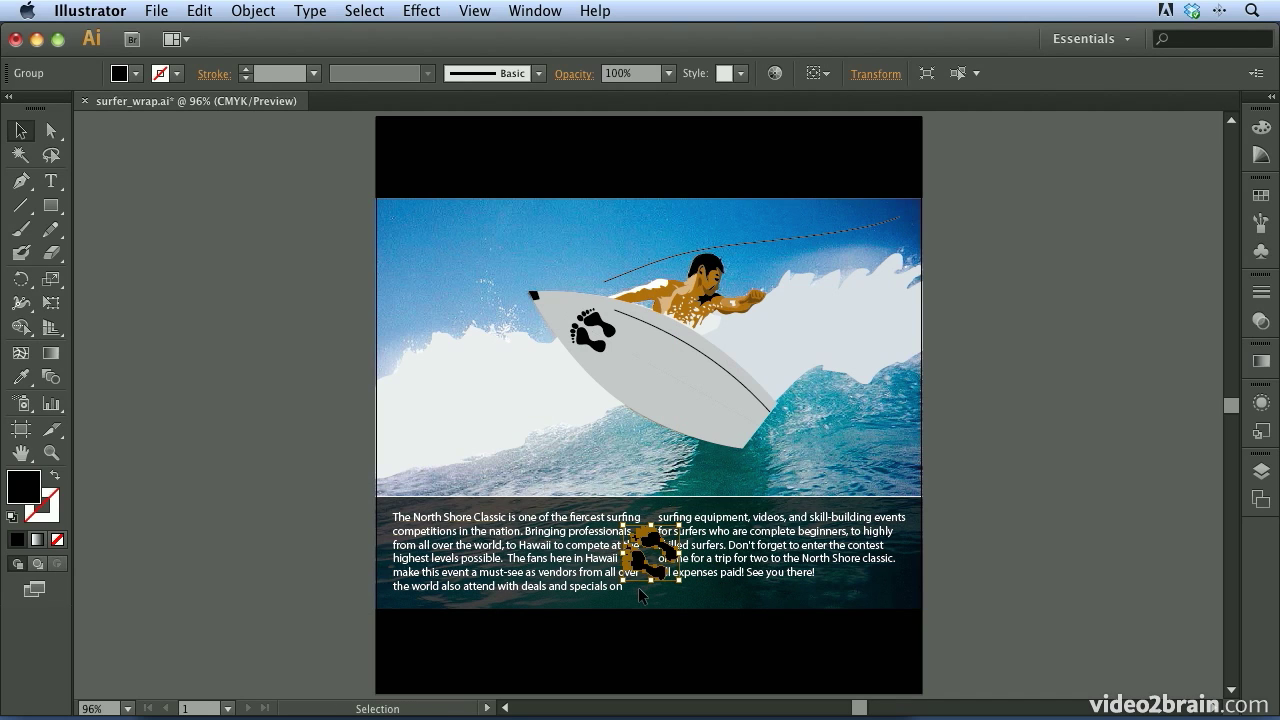
Step: Fill the footprints graphic with the white swatch from the Swatches panel
{"action": "left_click", "coordinate": [1261, 196]}
{"action": "left_click", "coordinate": [1040, 204]}
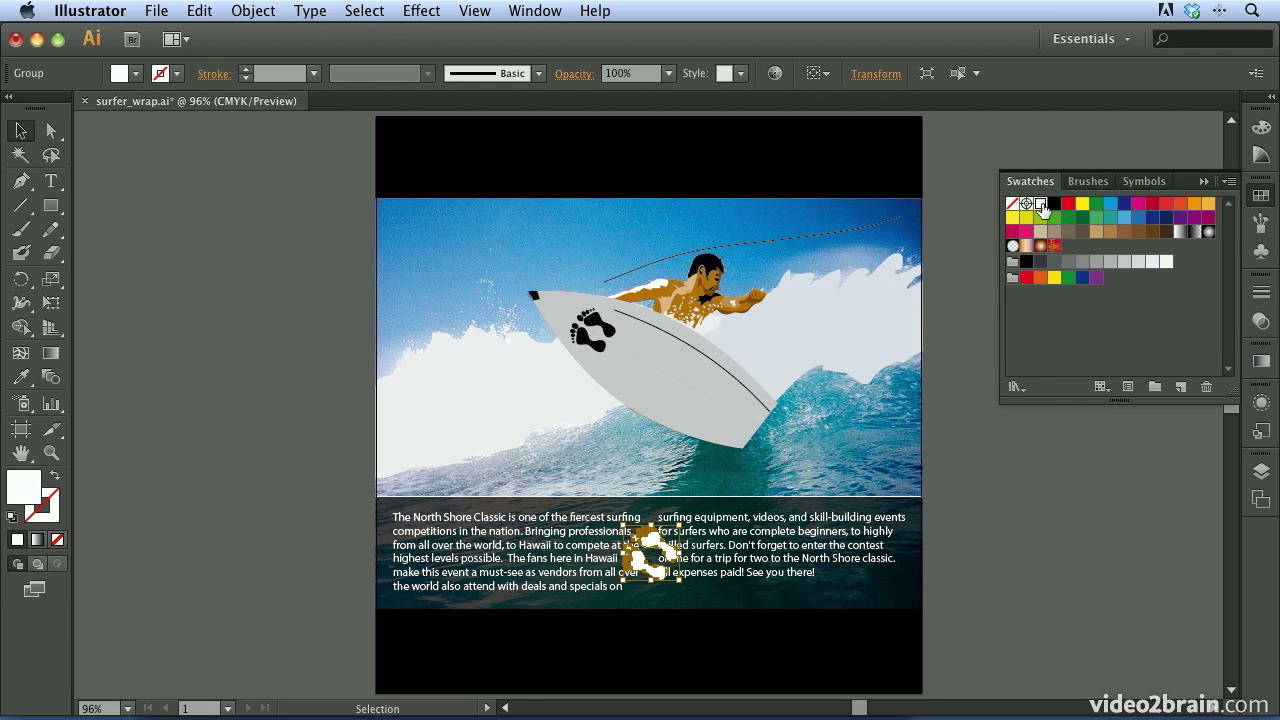
{"action": "left_click", "coordinate": [1261, 196]}
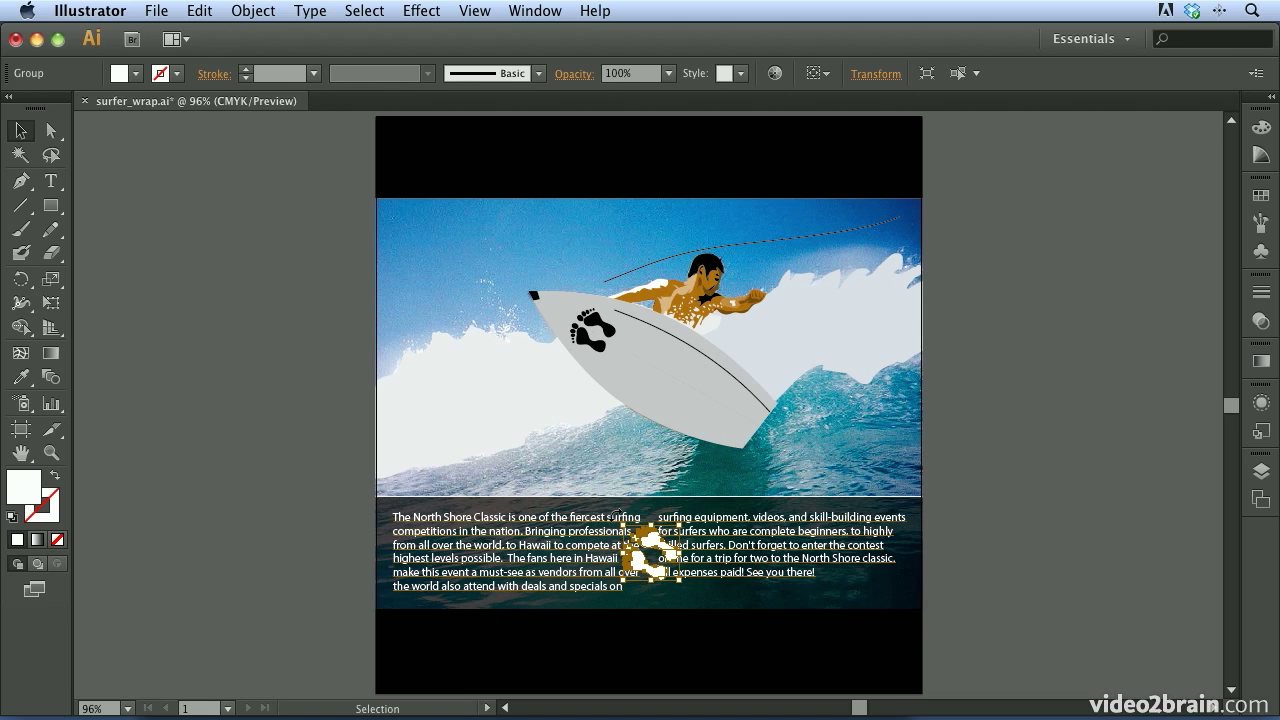
Step: Zoom in on the white footprints and centre them among the column text
{"action": "key", "text": "super+space"}
{"action": "left_click_drag", "start_coordinate": [549, 468], "coordinate": [746, 616]}
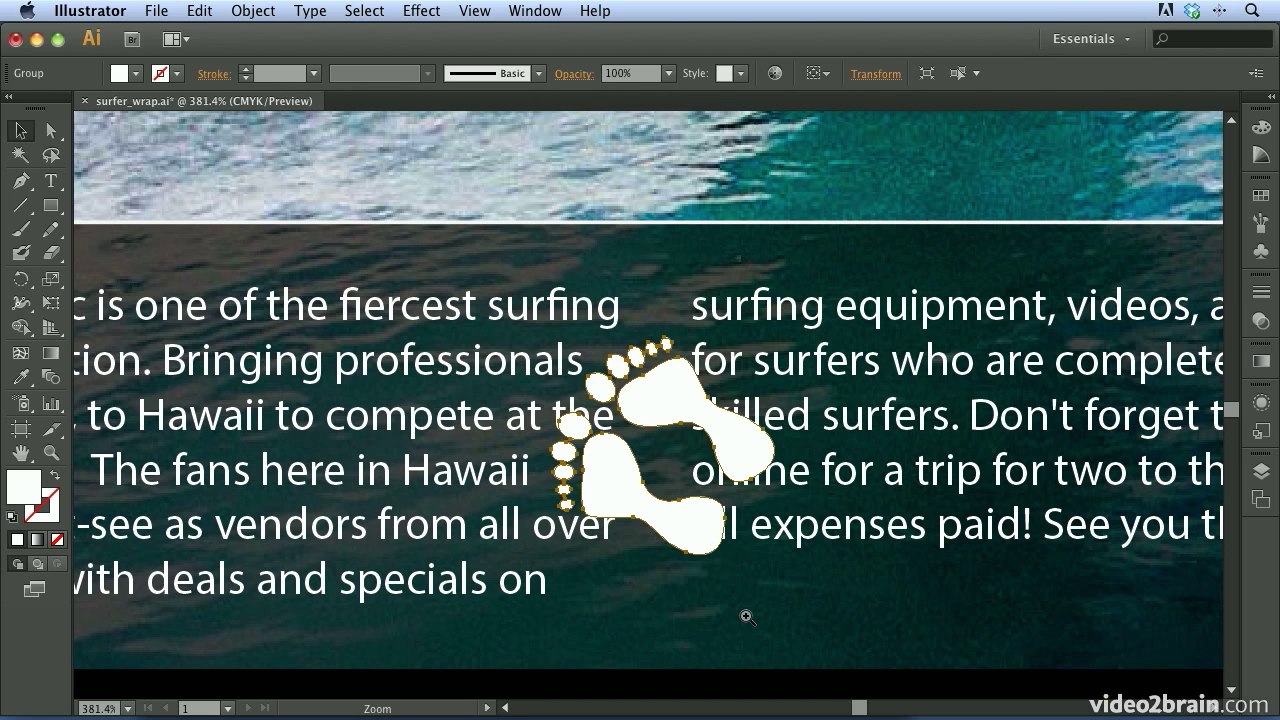
{"action": "left_click_drag", "start_coordinate": [743, 563], "coordinate": [661, 484]}
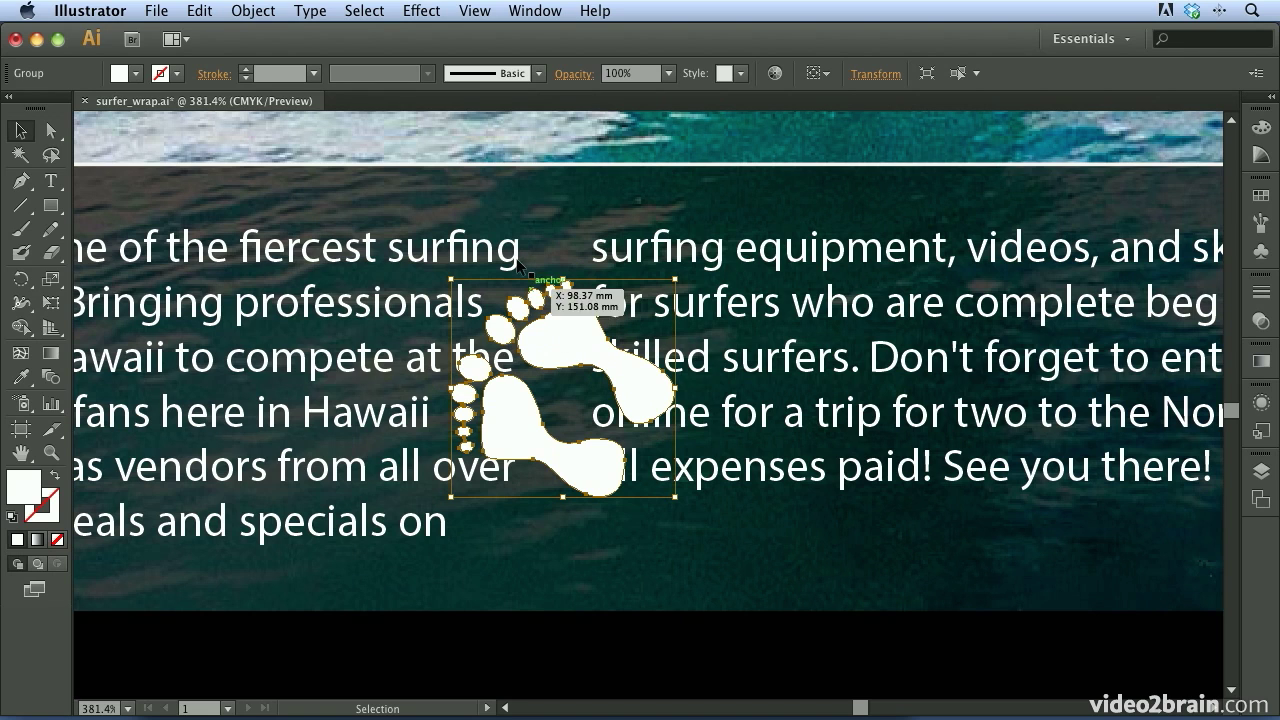
Step: Apply Object > Text Wrap > Make to the footprints group
{"action": "left_click", "coordinate": [279, 11]}
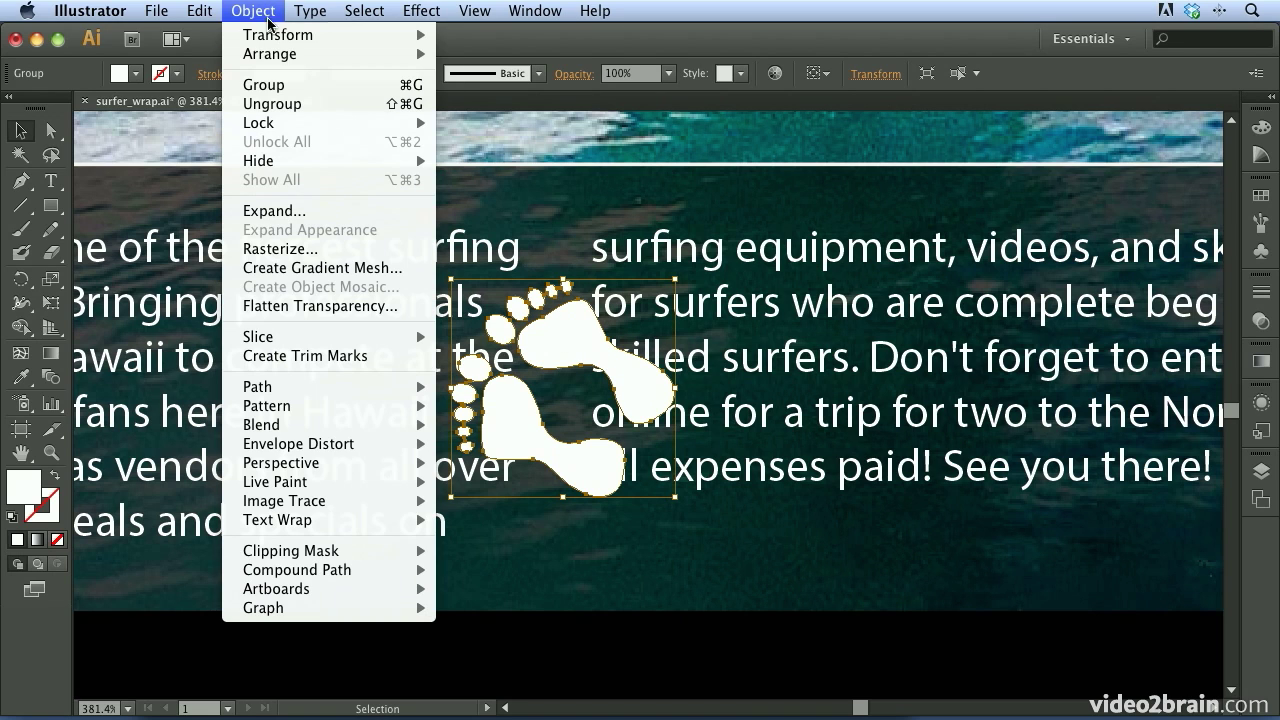
{"action": "mouse_move", "coordinate": [314, 520]}
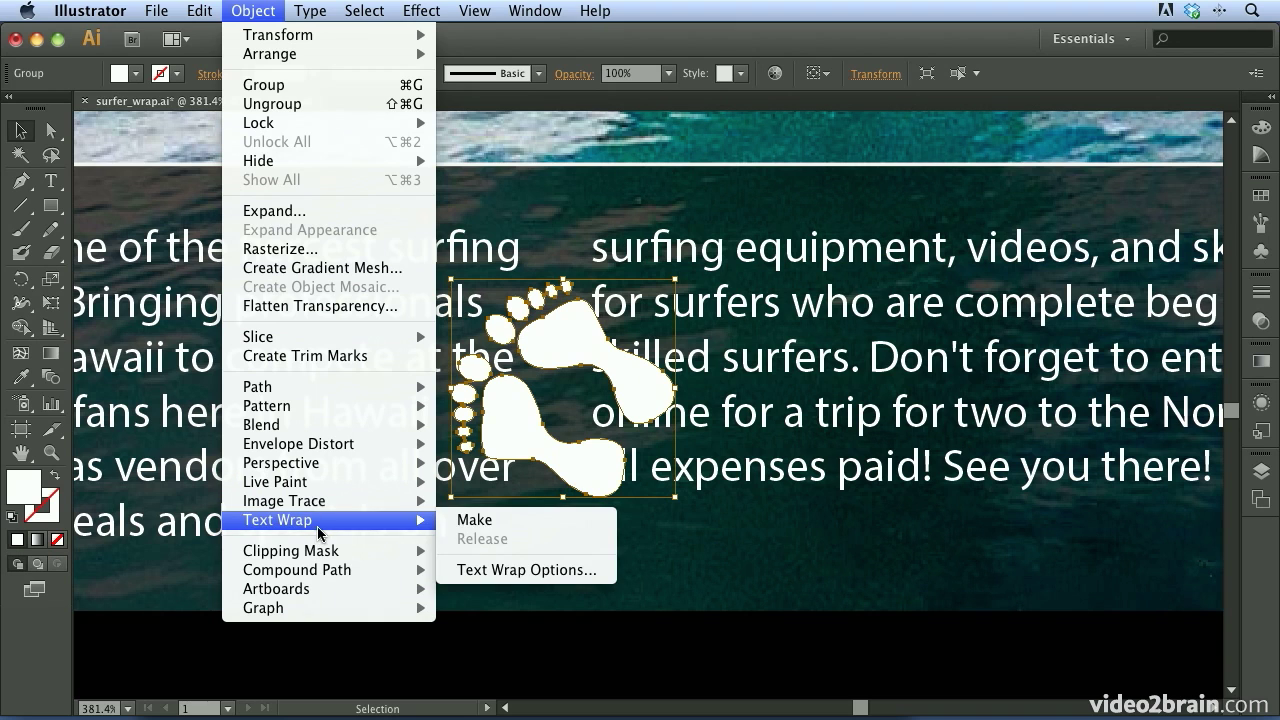
{"action": "left_click", "coordinate": [475, 520]}
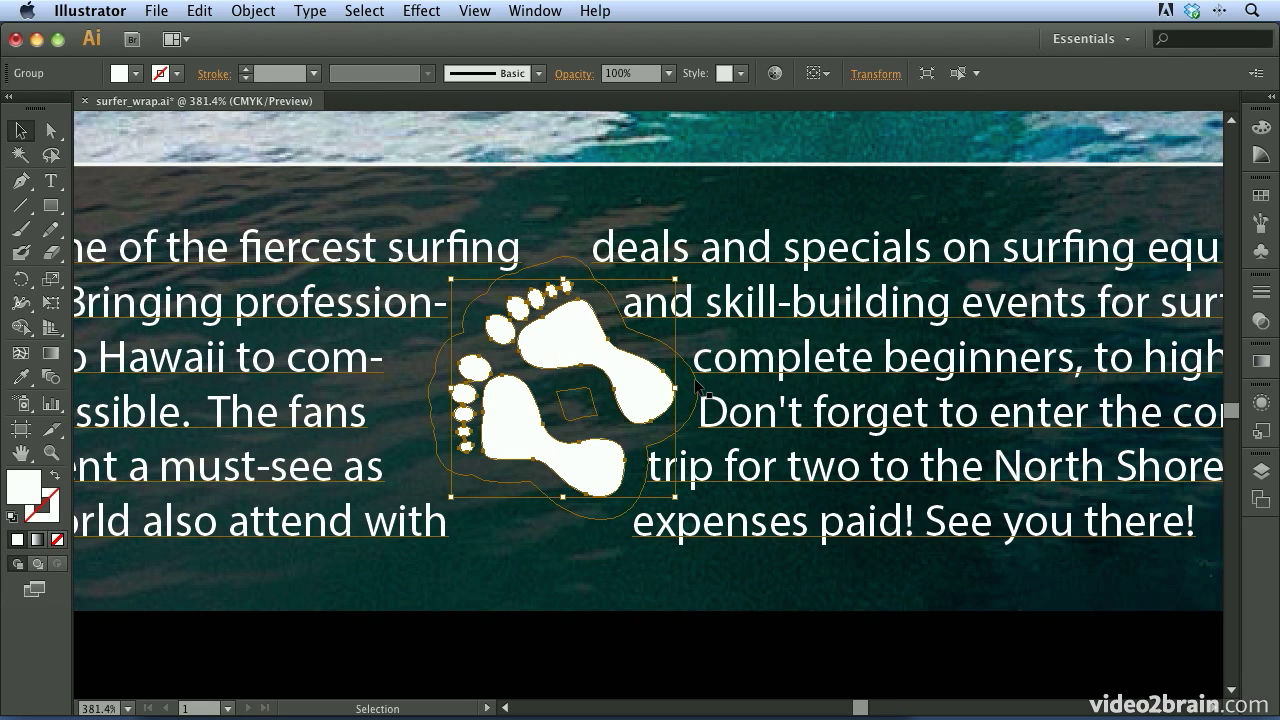
{"action": "left_click", "coordinate": [1264, 474]}
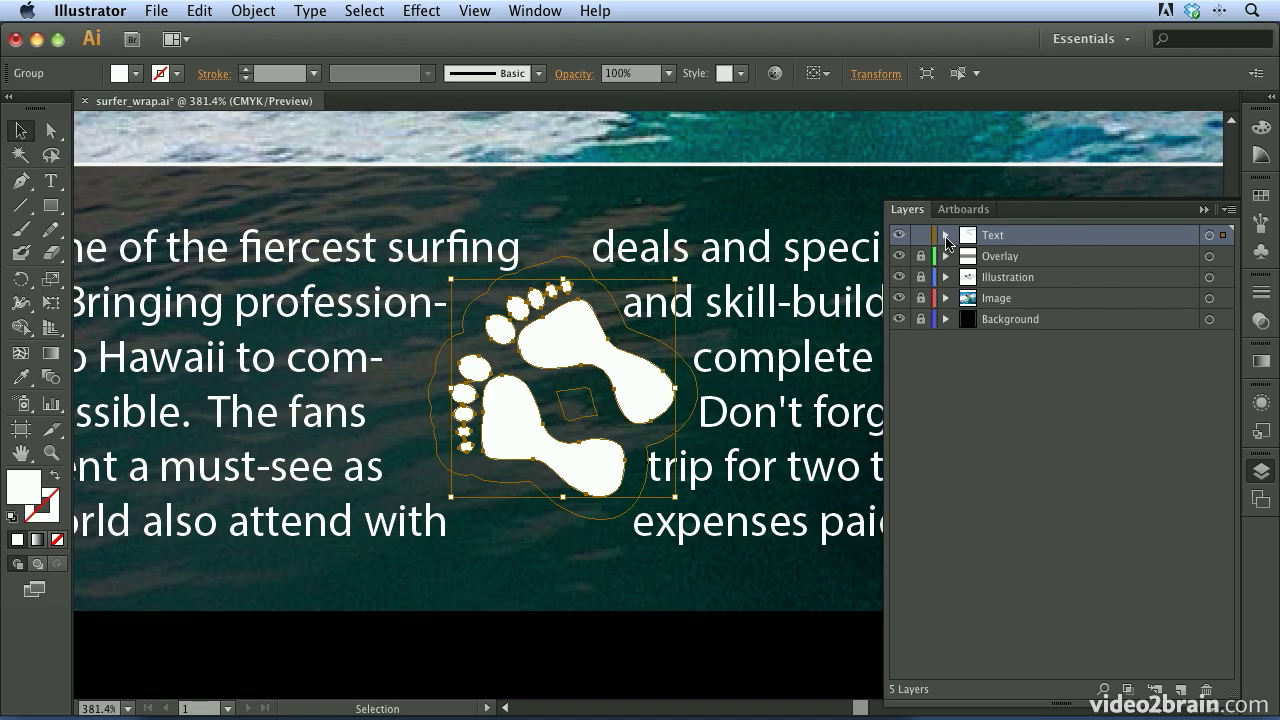
{"action": "left_click", "coordinate": [945, 236]}
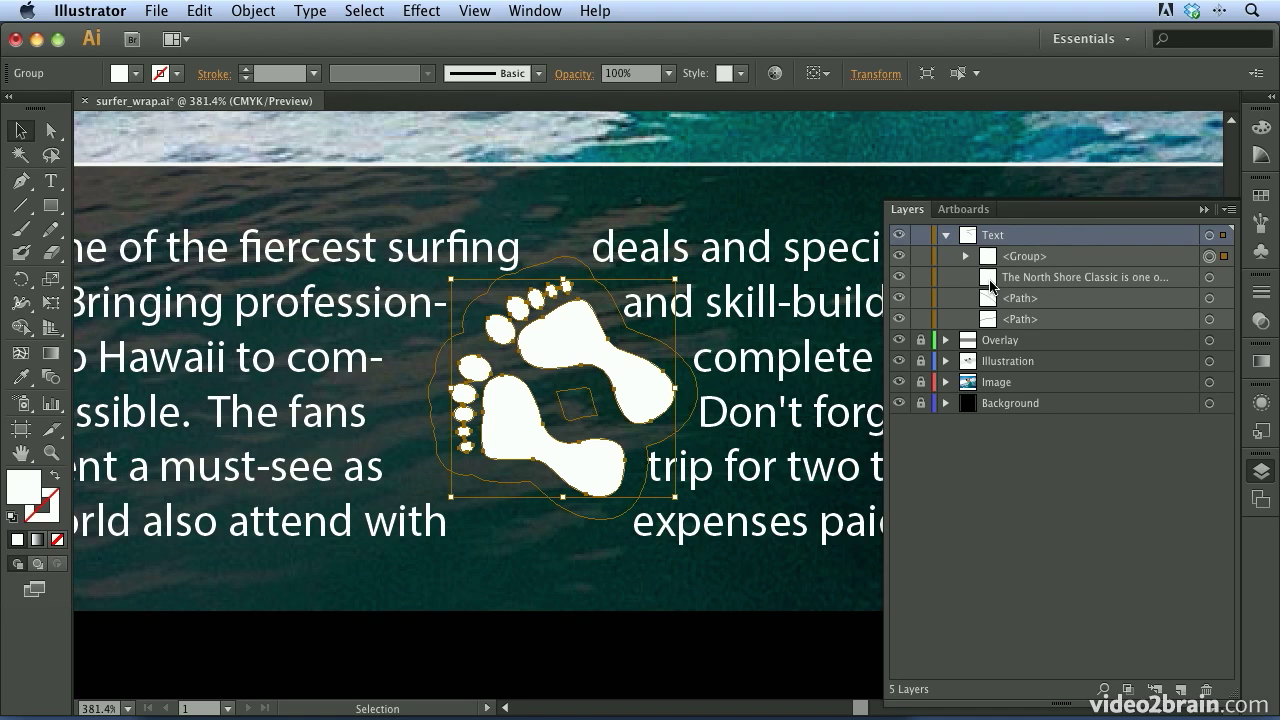
{"action": "left_click", "coordinate": [1066, 260]}
{"action": "left_click_drag", "start_coordinate": [1057, 263], "coordinate": [1058, 290]}
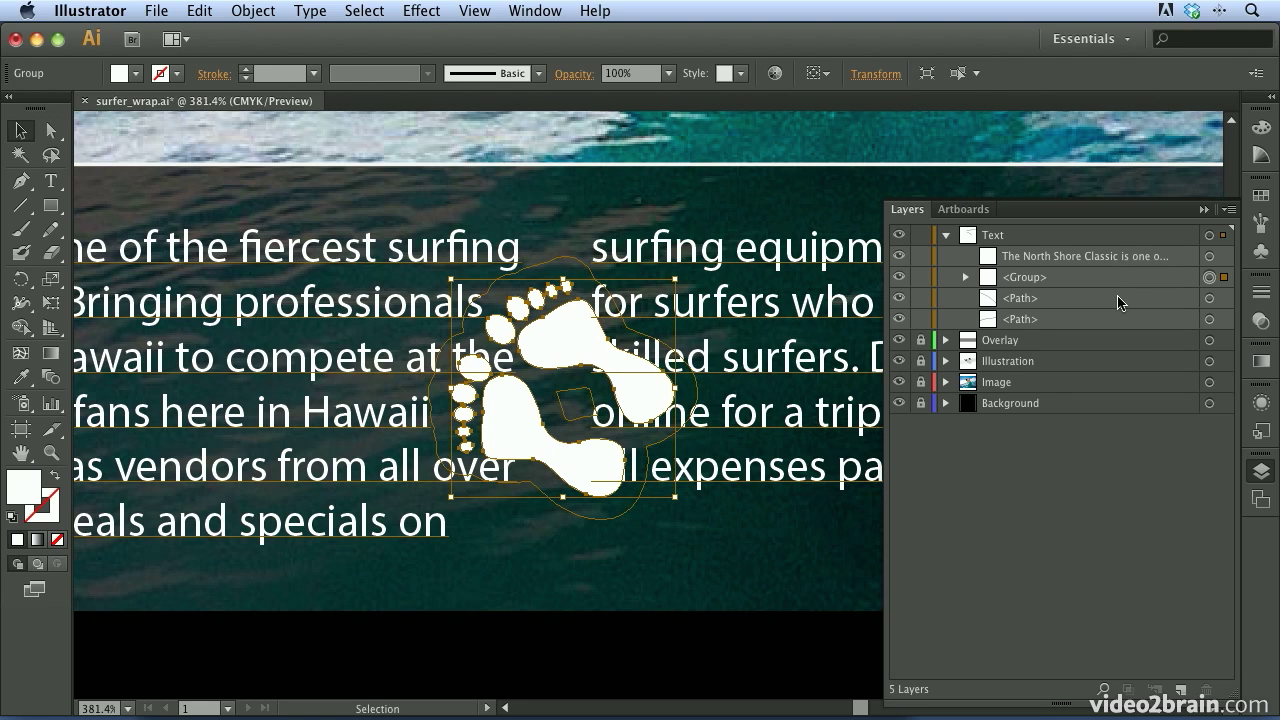
{"action": "left_click_drag", "start_coordinate": [1074, 280], "coordinate": [1076, 248]}
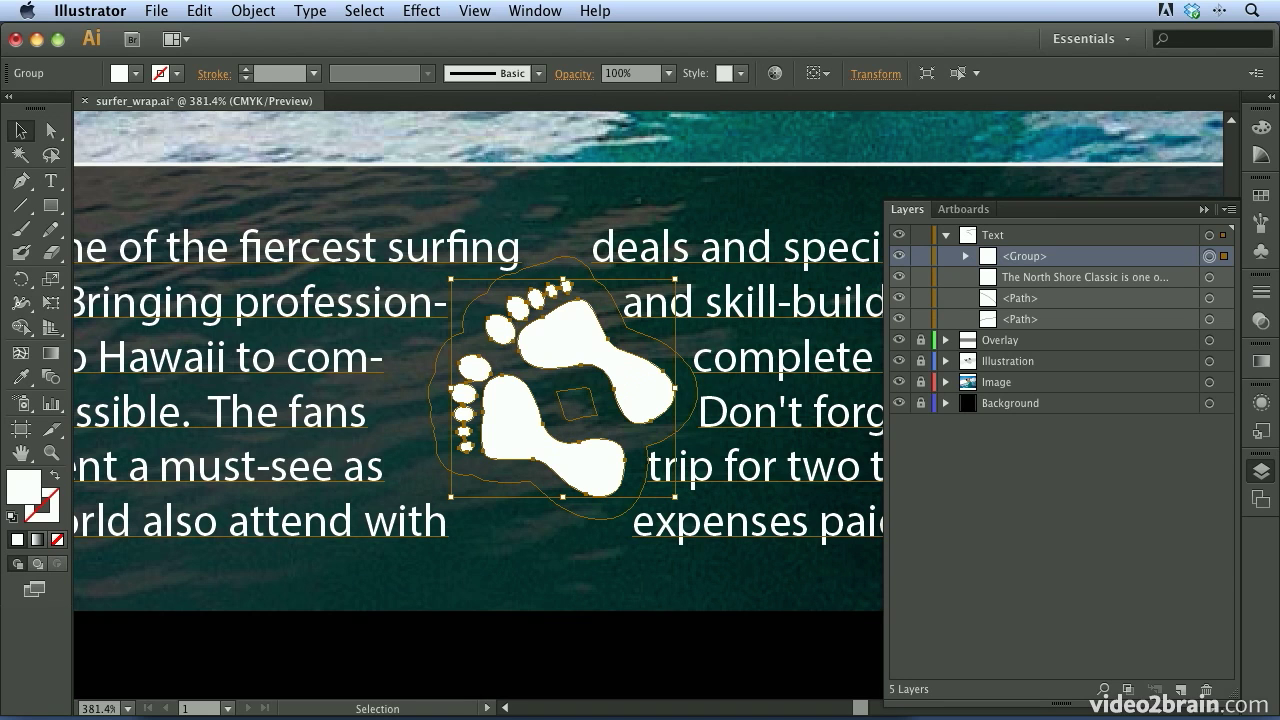
{"action": "left_click", "coordinate": [1262, 472]}
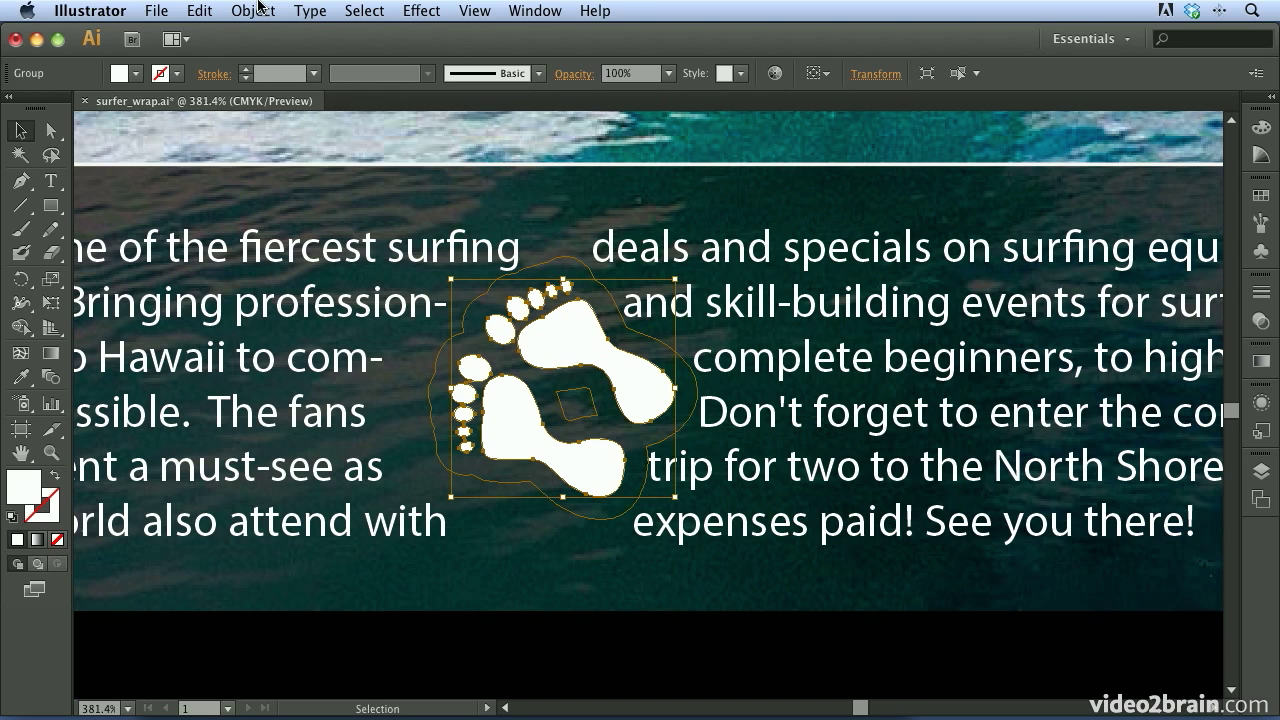
Step: Raise the Text Wrap Options offset from 6 pt to 8 pt with Preview on
{"action": "left_click", "coordinate": [254, 10]}
{"action": "mouse_move", "coordinate": [340, 524]}
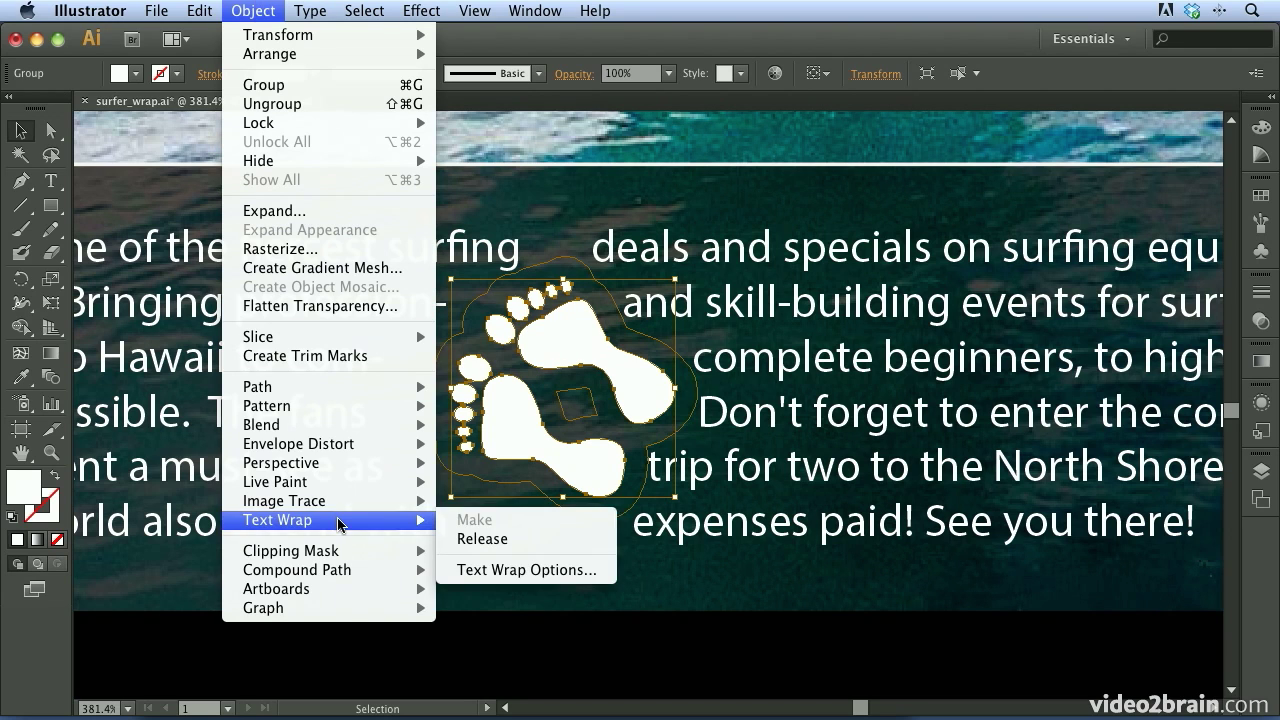
{"action": "left_click", "coordinate": [527, 570]}
{"action": "left_click_drag", "start_coordinate": [515, 250], "coordinate": [863, 196]}
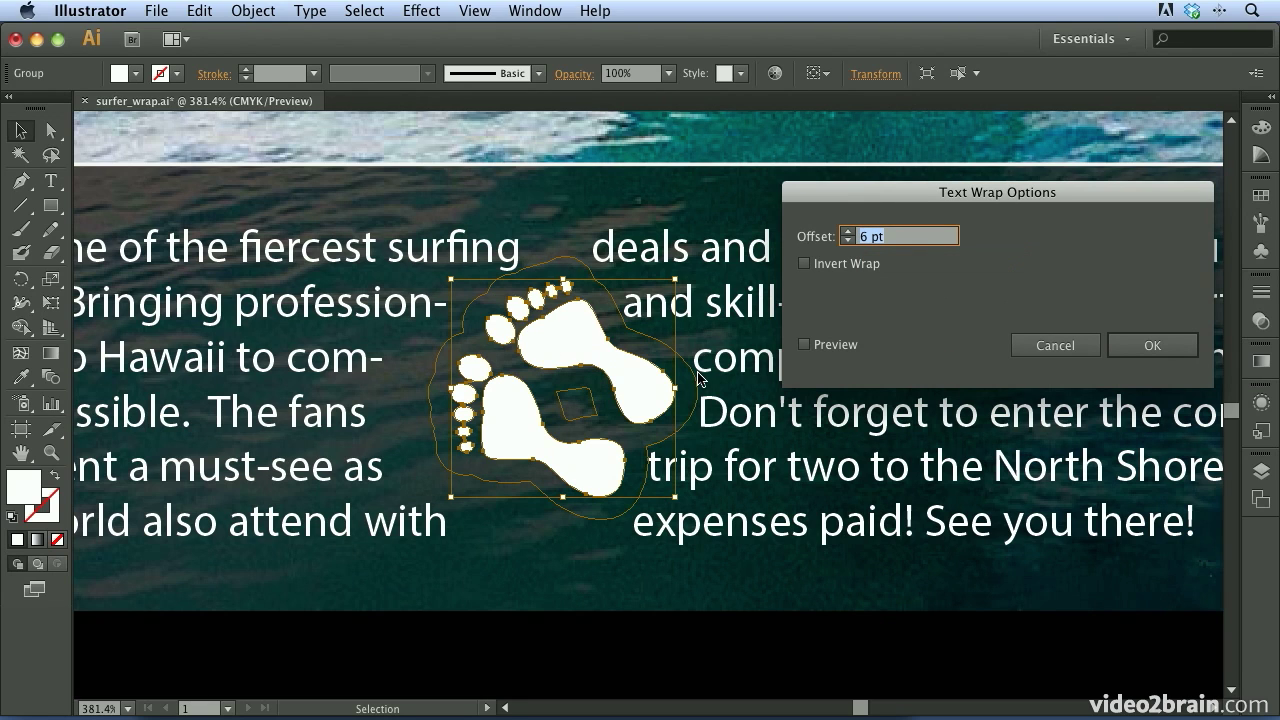
{"action": "left_click", "coordinate": [805, 344]}
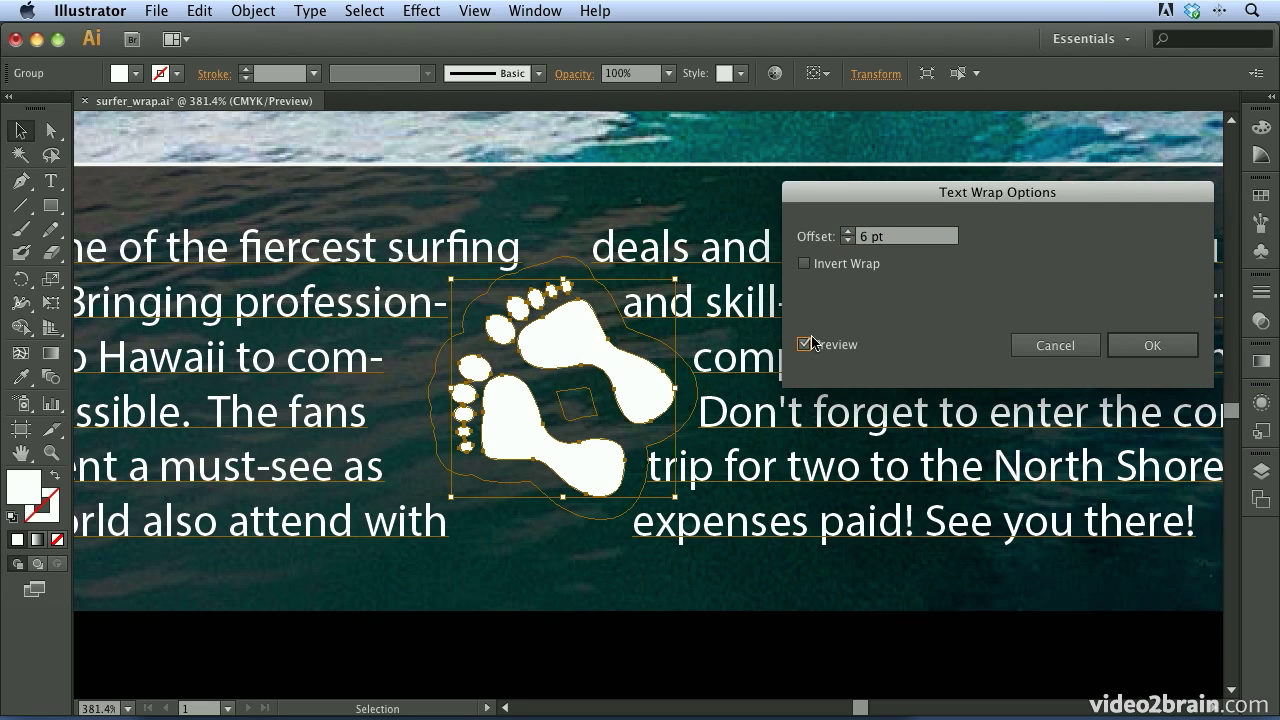
{"action": "left_click", "coordinate": [846, 231]}
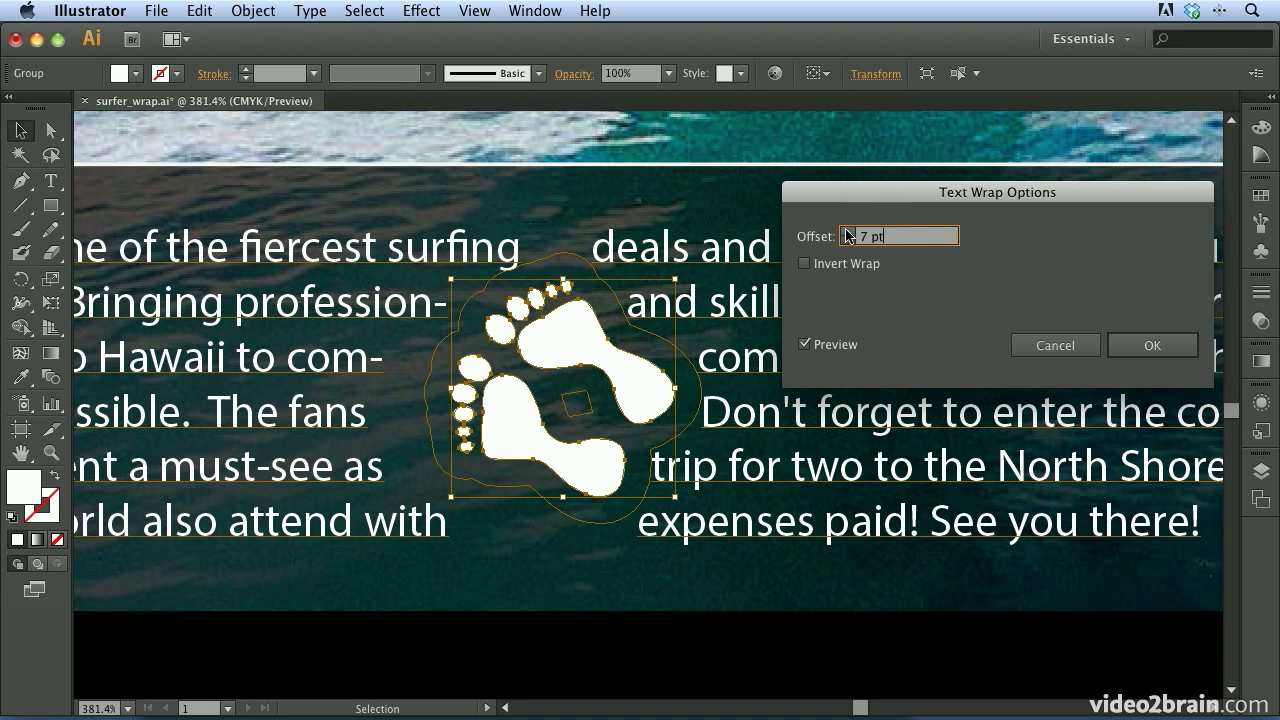
{"action": "left_click", "coordinate": [846, 231]}
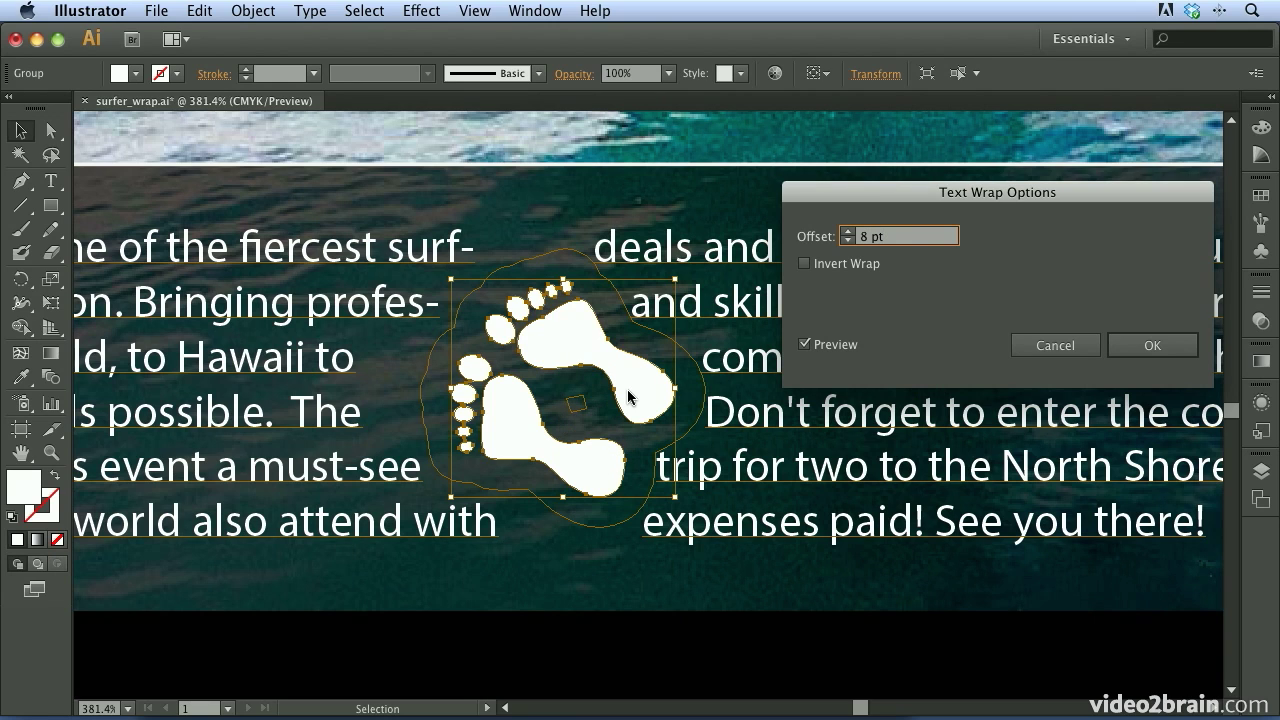
{"action": "left_click", "coordinate": [1150, 344]}
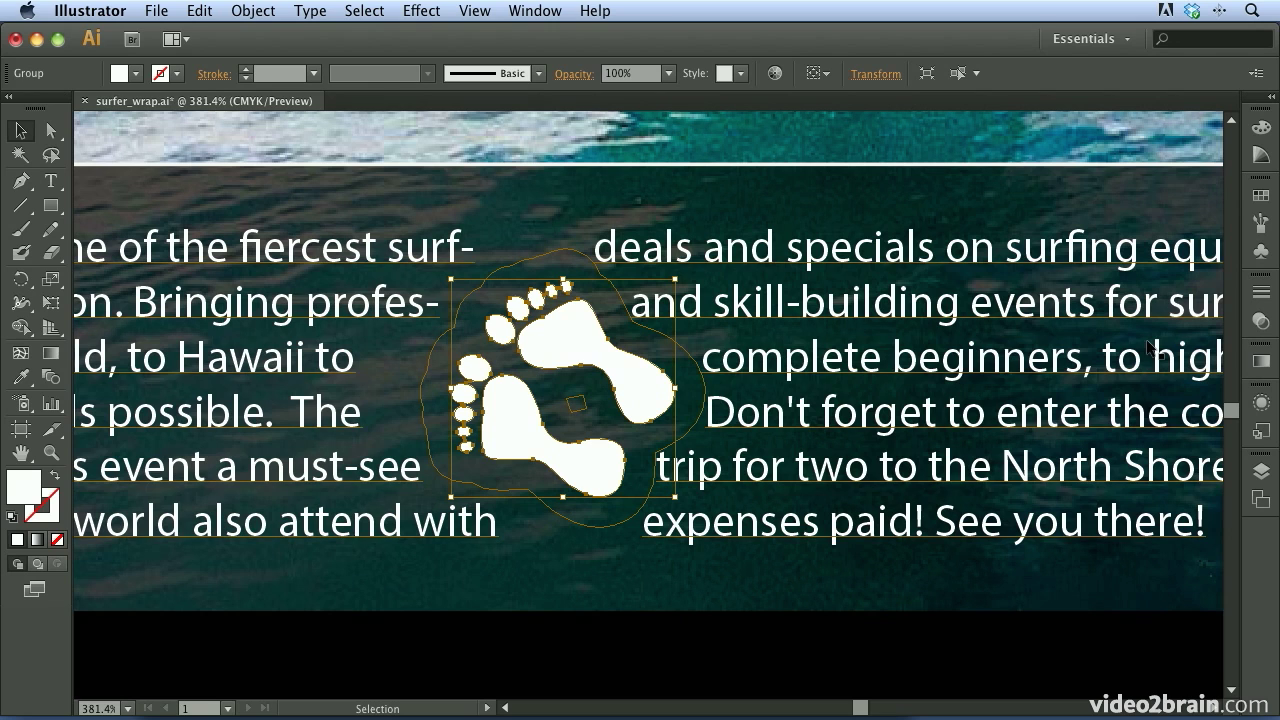
Step: Zoom out to see the whole text panel, then reselect the footprints group
{"action": "key", "text": "a"}
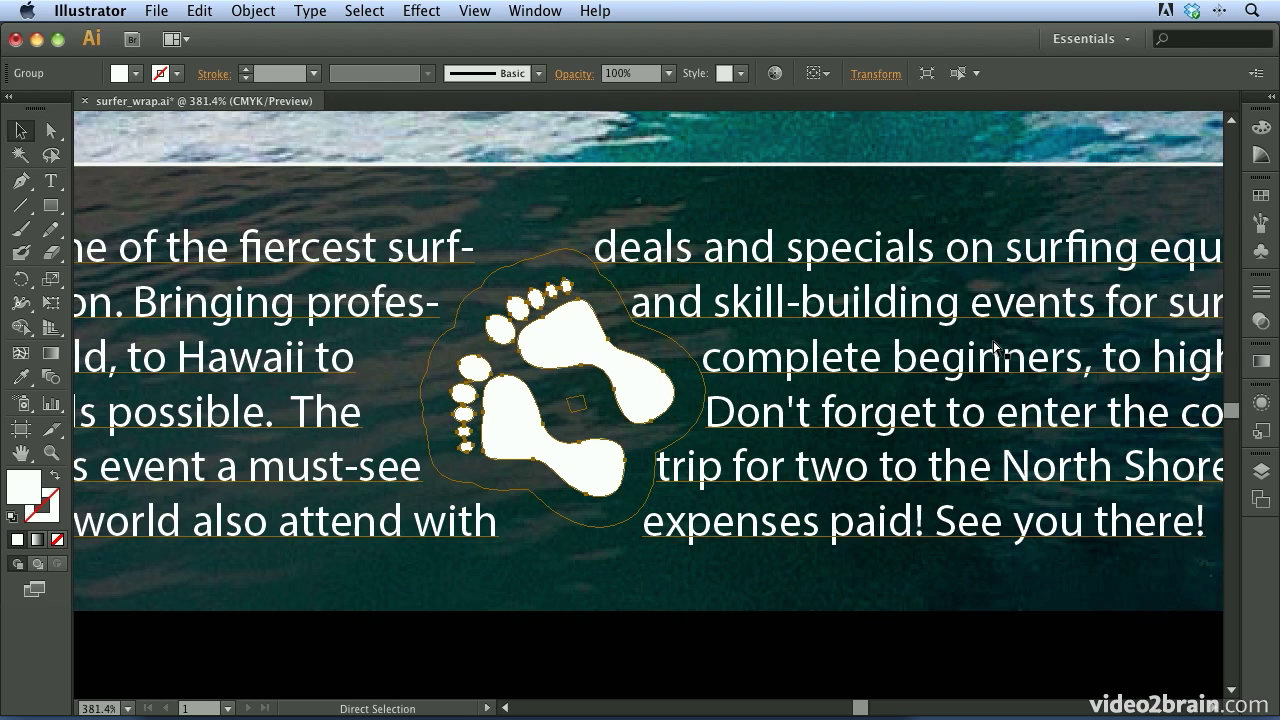
{"action": "key", "text": "super+minus"}
{"action": "key", "text": "super+minus"}
{"action": "key", "text": "super+minus"}
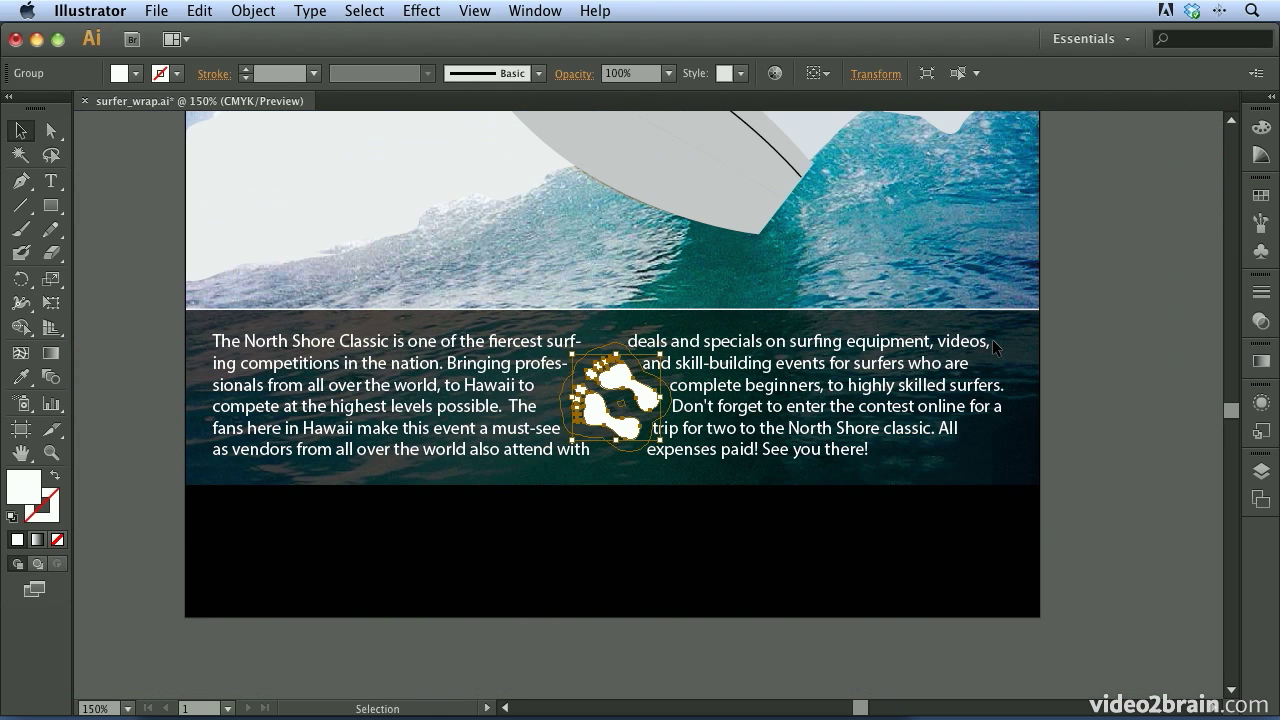
{"action": "left_click", "coordinate": [1090, 415]}
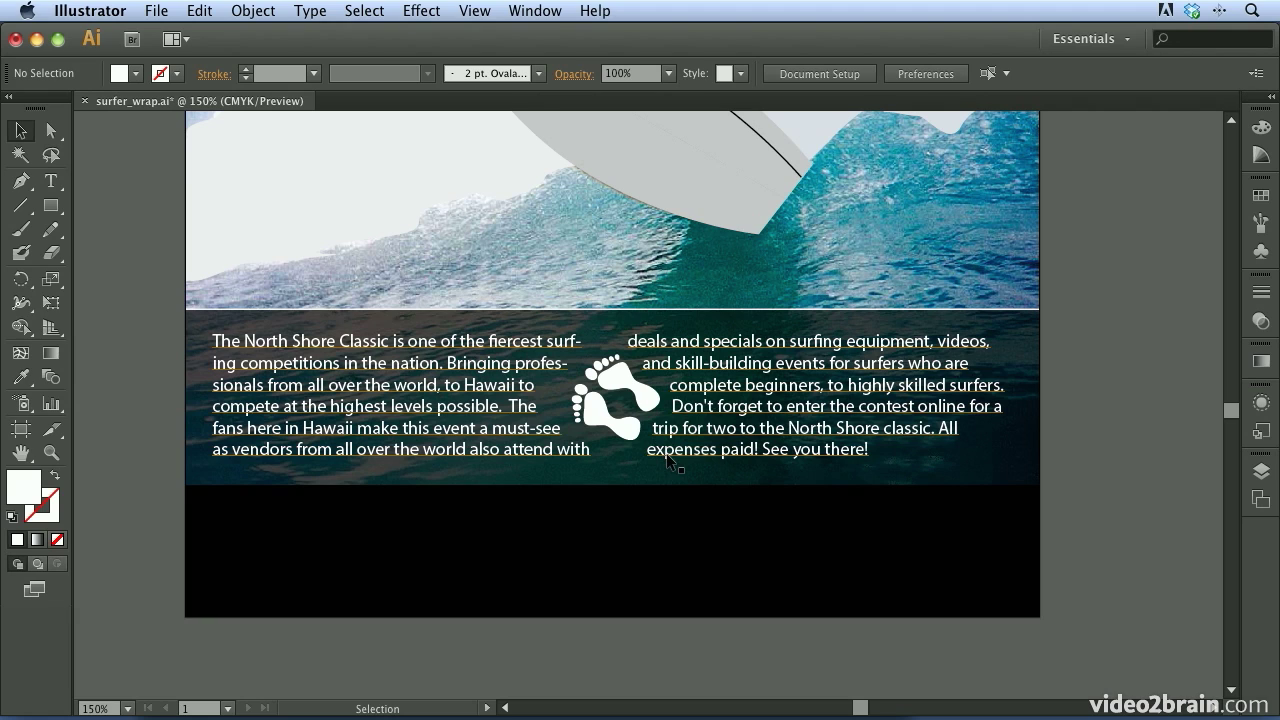
{"action": "left_click", "coordinate": [618, 377]}
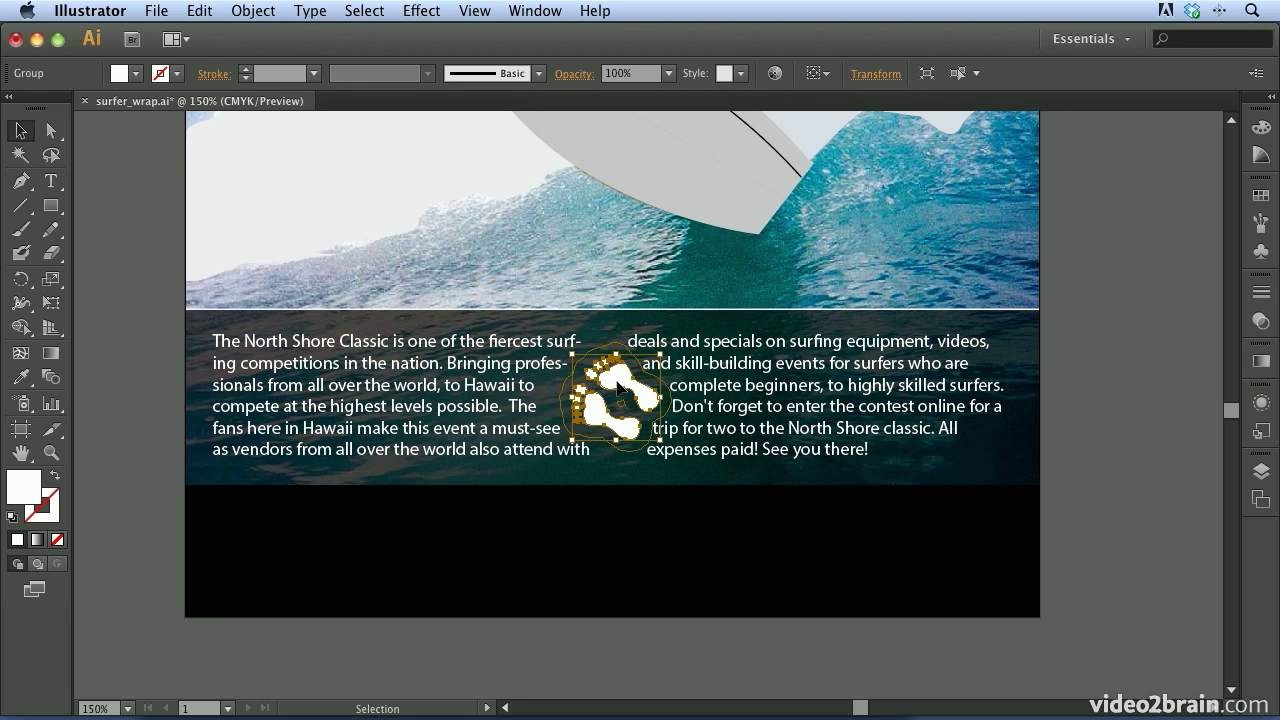
{"action": "left_click", "coordinate": [251, 12]}
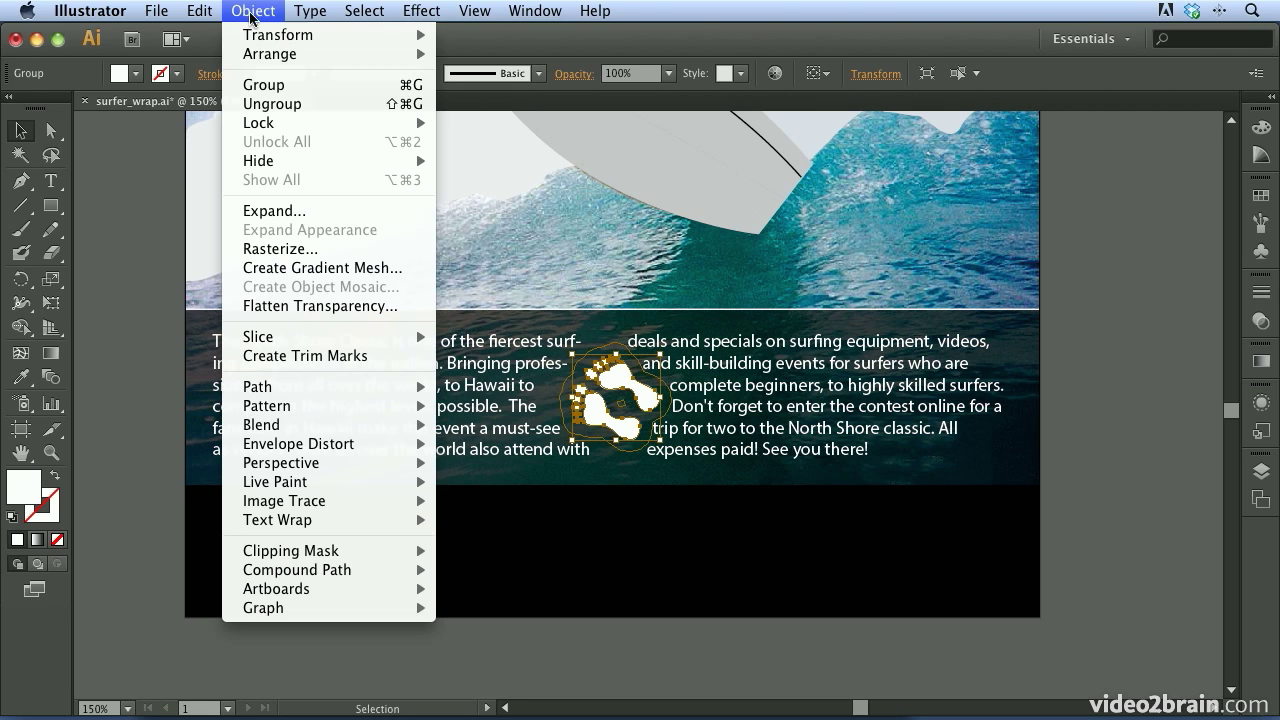
{"action": "mouse_move", "coordinate": [312, 520]}
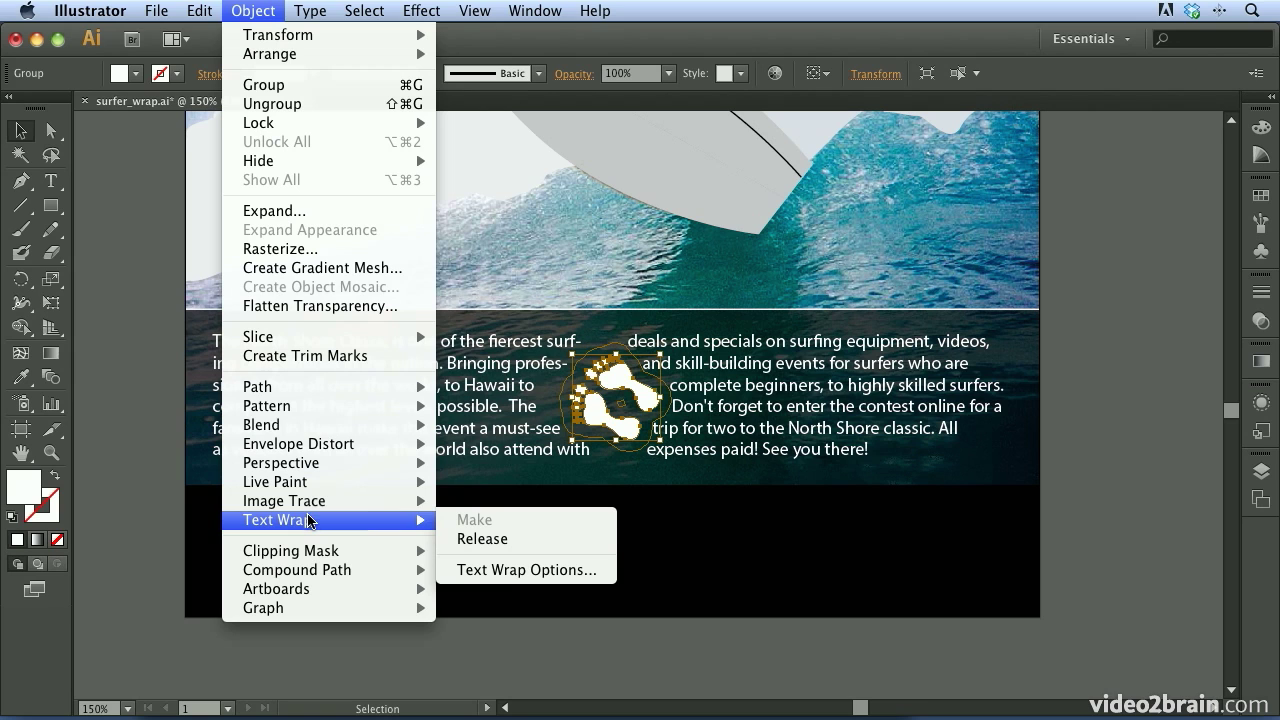
{"action": "left_click", "coordinate": [531, 540]}
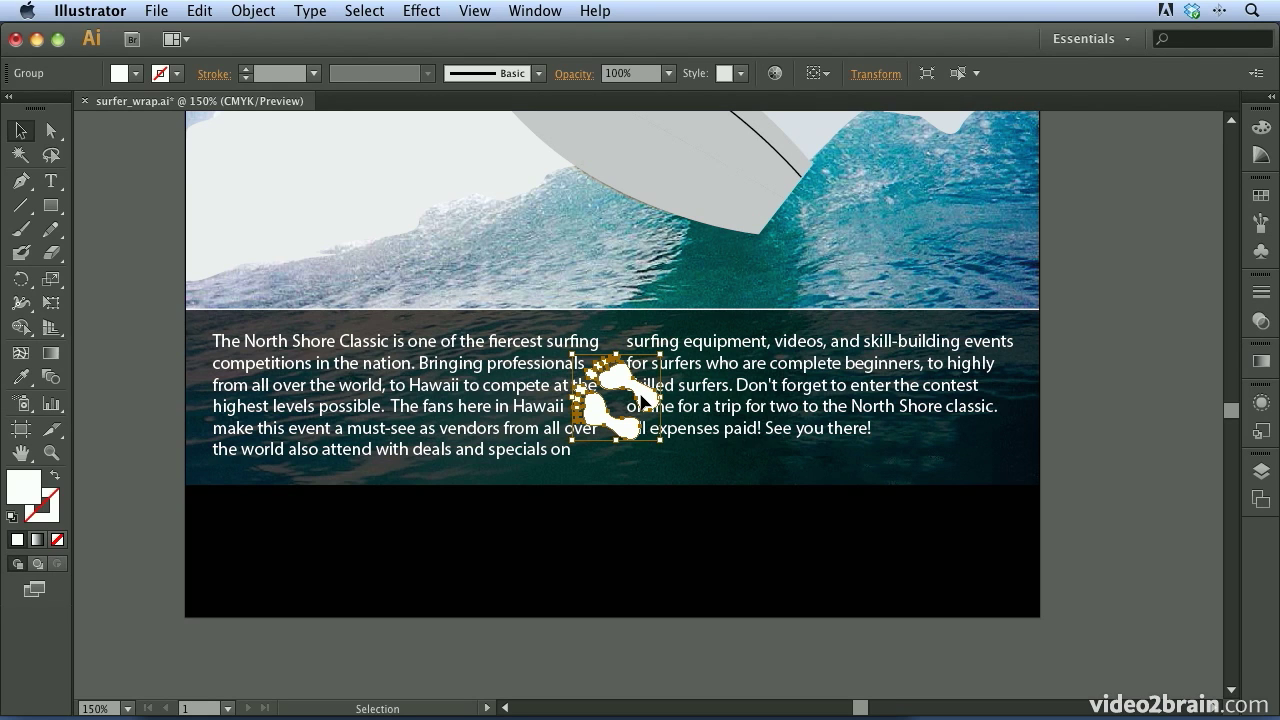
{"action": "key", "text": "a"}
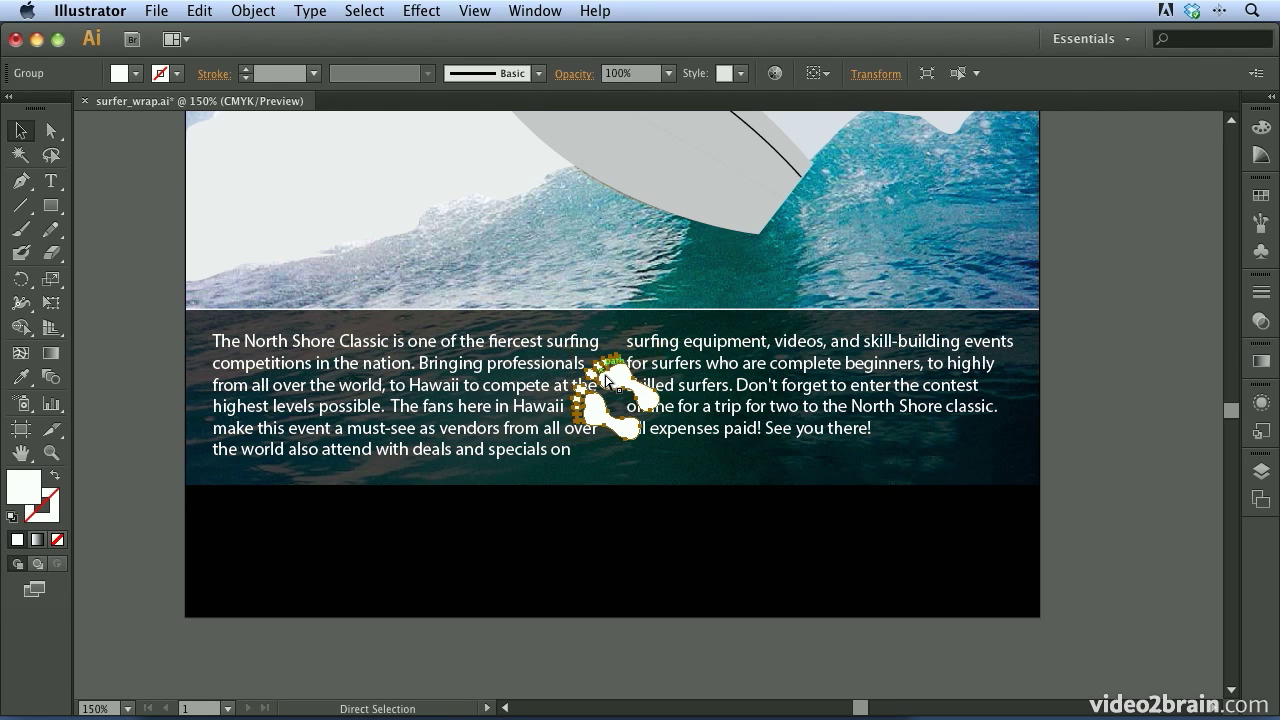
{"action": "key", "text": "v"}
{"action": "left_click", "coordinate": [1124, 354]}
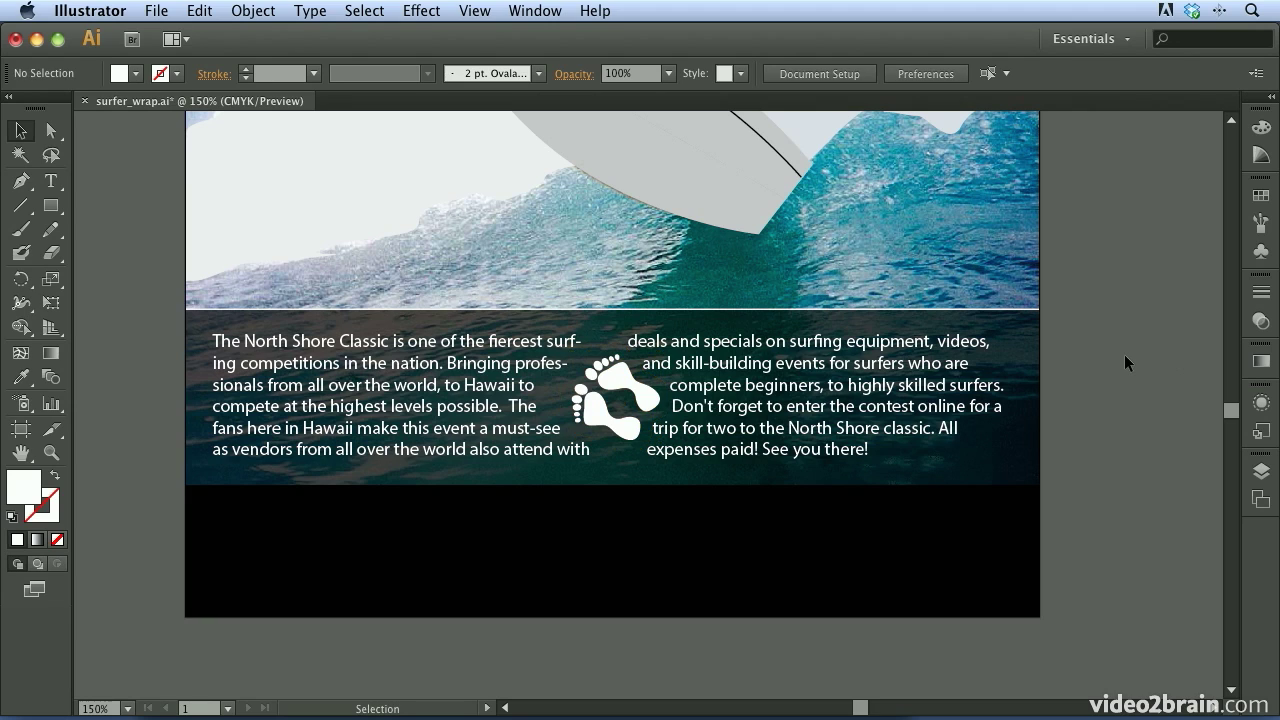